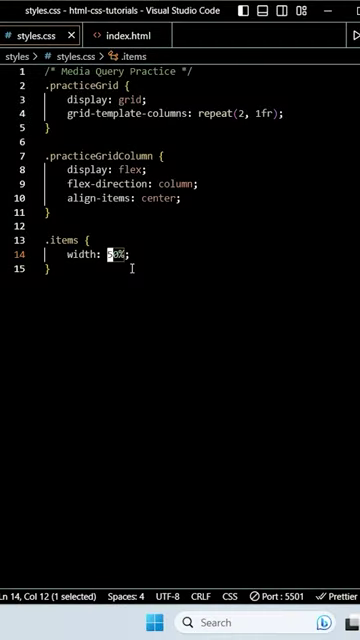
{"action": "type", "text": "95"}
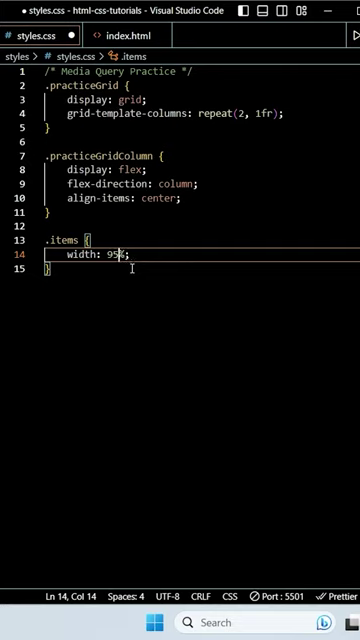
Save styles.css with the .items width changed to 95%
{"action": "key", "text": "ctrl+s"}
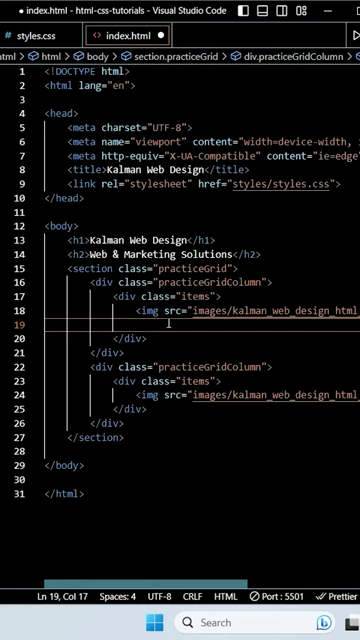
{"action": "type", "text": "<p"}
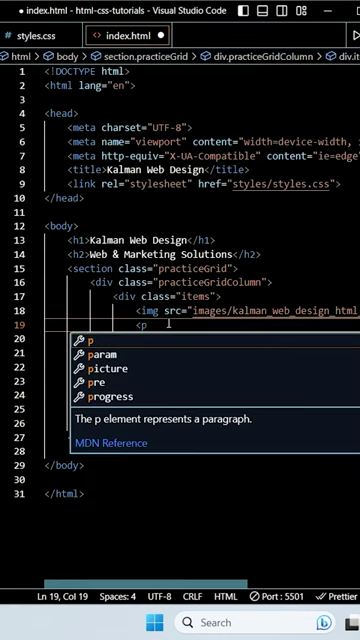
{"action": "type", "text": "></p>"}
Add a centered 'Kalman Web Design' paragraph on line 19 under the first image
{"action": "key", "text": "Left"}
{"action": "type", "text": "sty"}
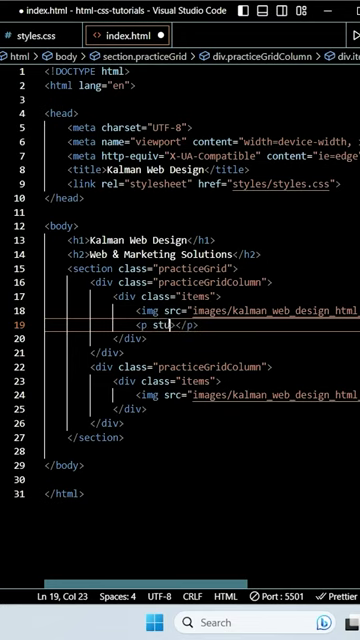
{"action": "type", "text": "le"}
{"action": "type", "text": "=\""}
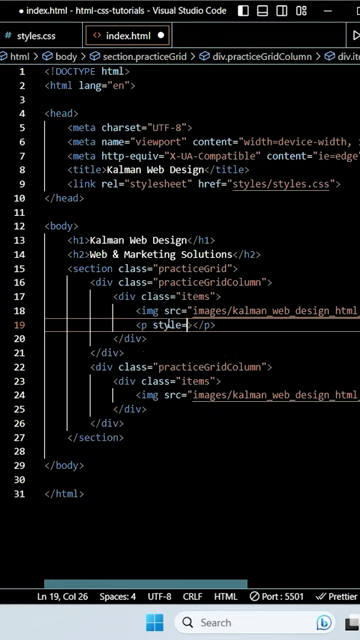
{"action": "type", "text": "text"}
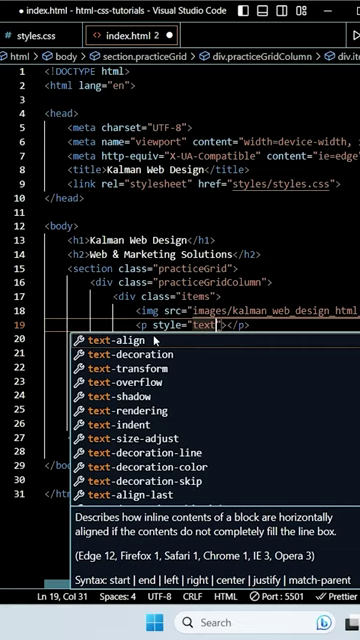
{"action": "key", "text": "Return"}
{"action": "key", "text": "Return"}
{"action": "type", "text": ";"}
{"action": "key", "text": "Right"}
{"action": "key", "text": "Right"}
{"action": "type", "text": "Kalman Web Design"}
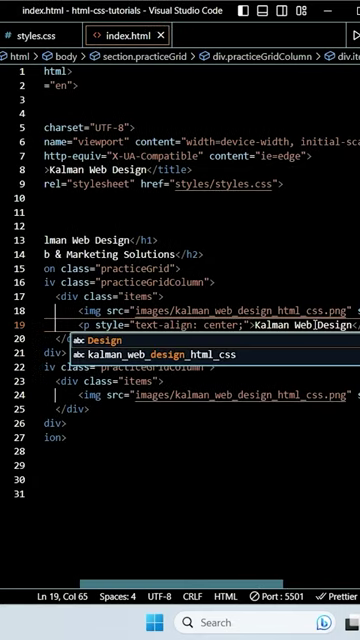
{"action": "key", "text": "Escape"}
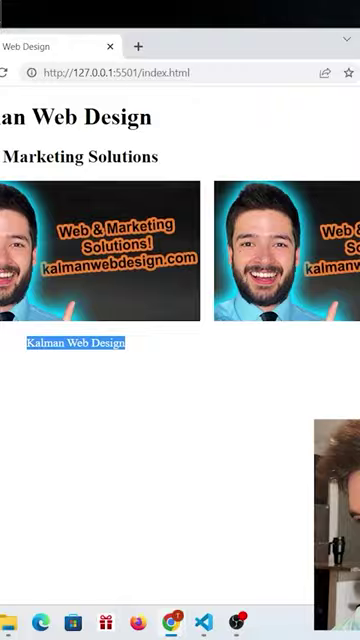
Narrow the Chrome window to check the centered caption beneath the first image
{"action": "left_click_drag", "start_coordinate": [355, 151], "coordinate": [292, 151]}
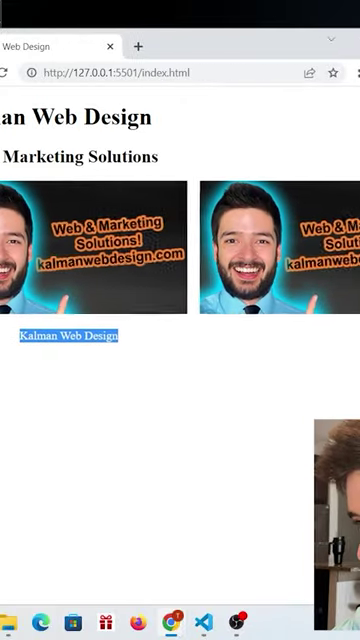